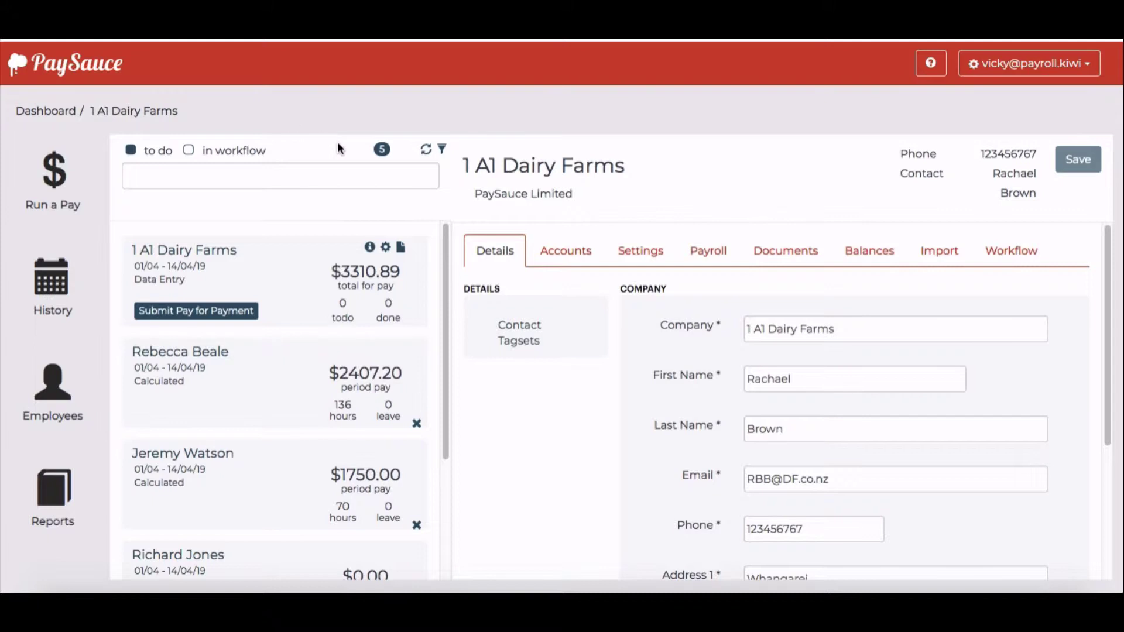
Connect the 1 A1 Dairy Farms employer to Xero from its Integration settings.
left_click(640, 256)
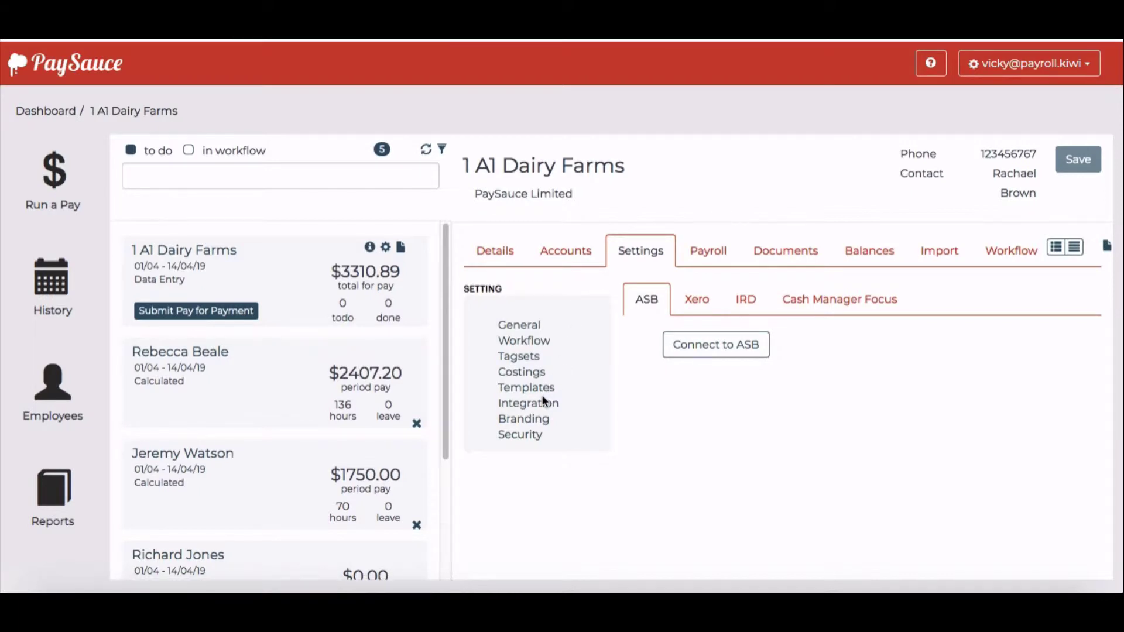
left_click(523, 404)
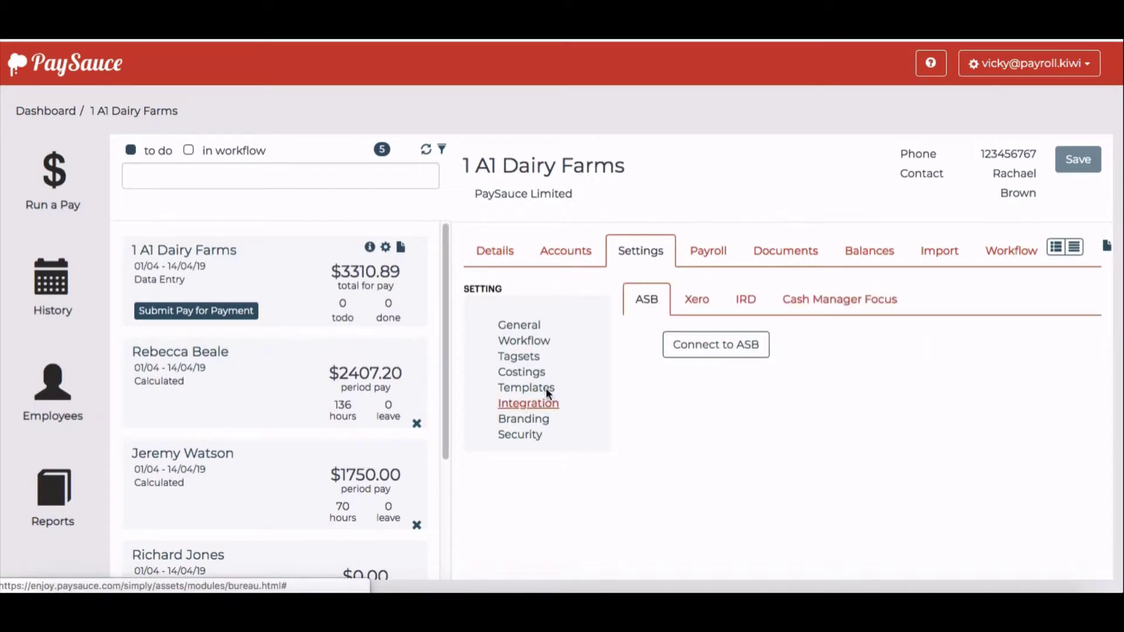
left_click(700, 302)
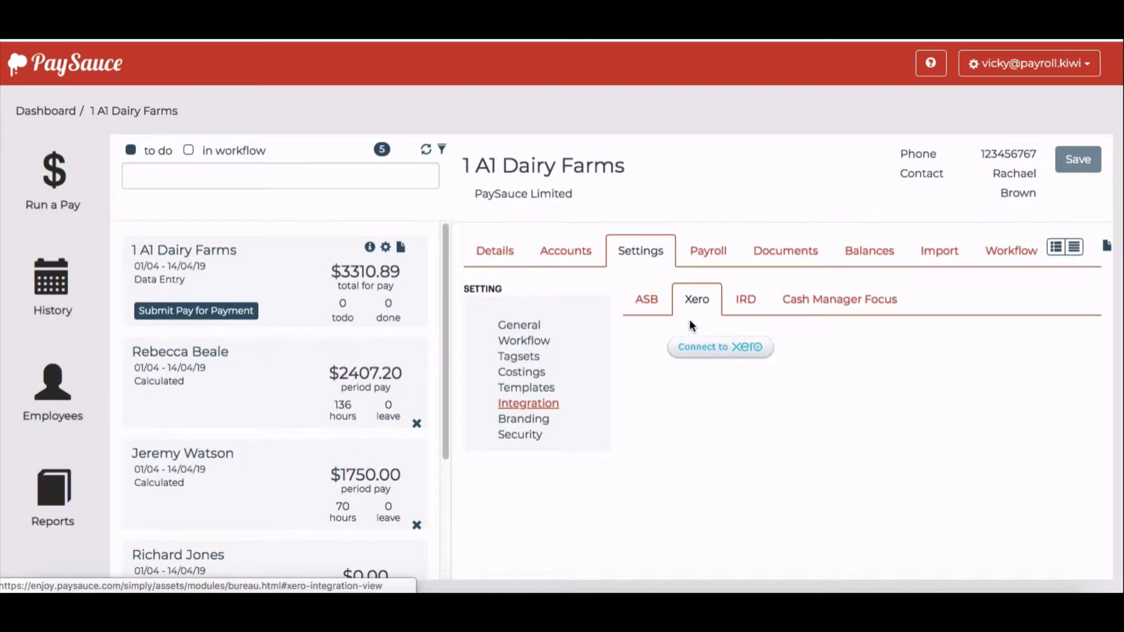
left_click_drag(720, 352, 722, 351)
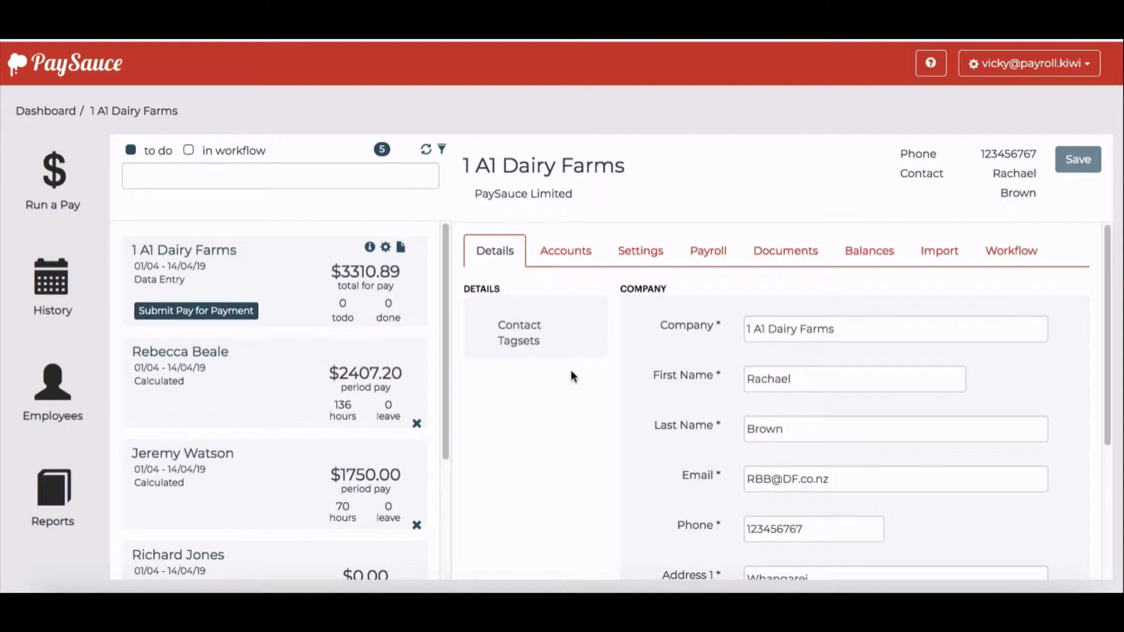
Confirm the Xero Demo Company connection banner, then bring up the Costings invoice setup.
left_click(631, 252)
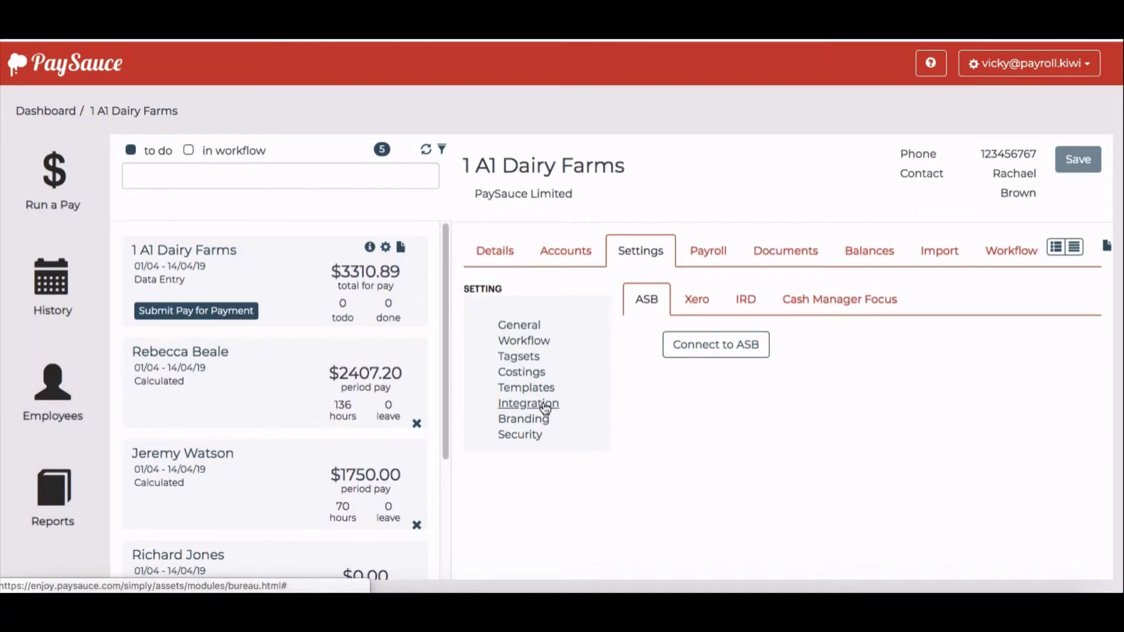
left_click(696, 300)
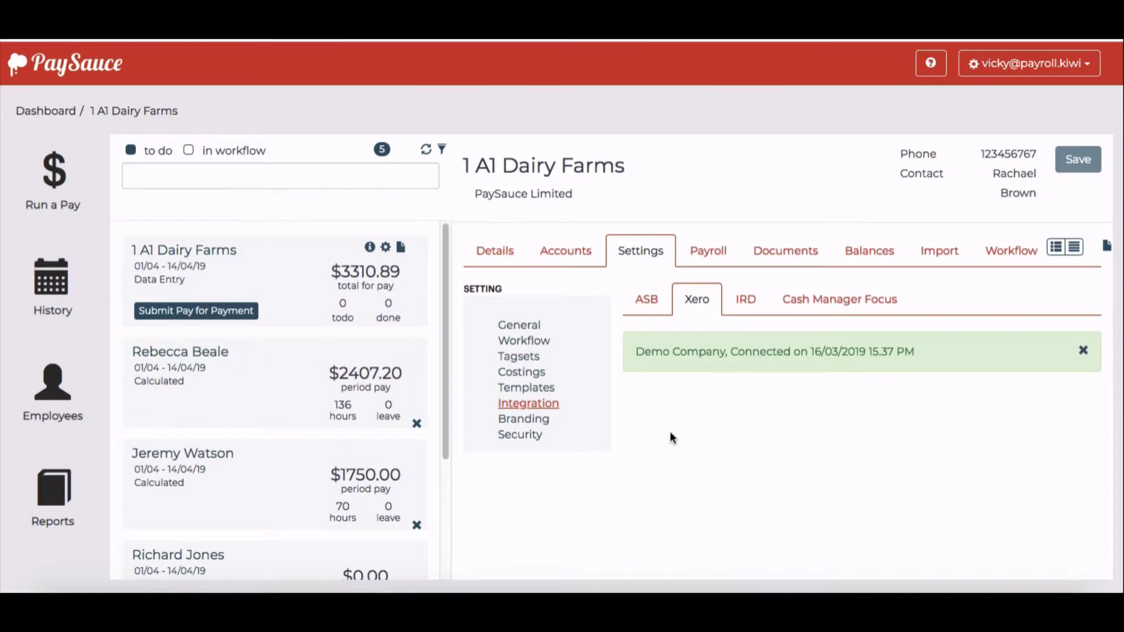
left_click(526, 377)
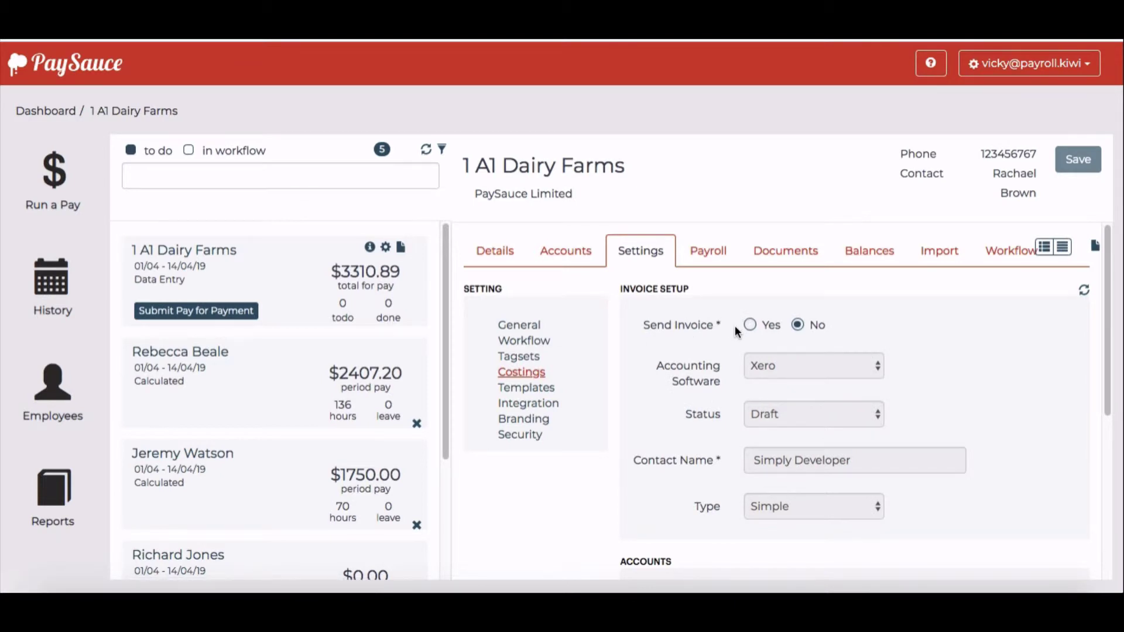
Set Send Invoice to Yes, keeping Xero as accounting software and Draft status.
left_click(750, 326)
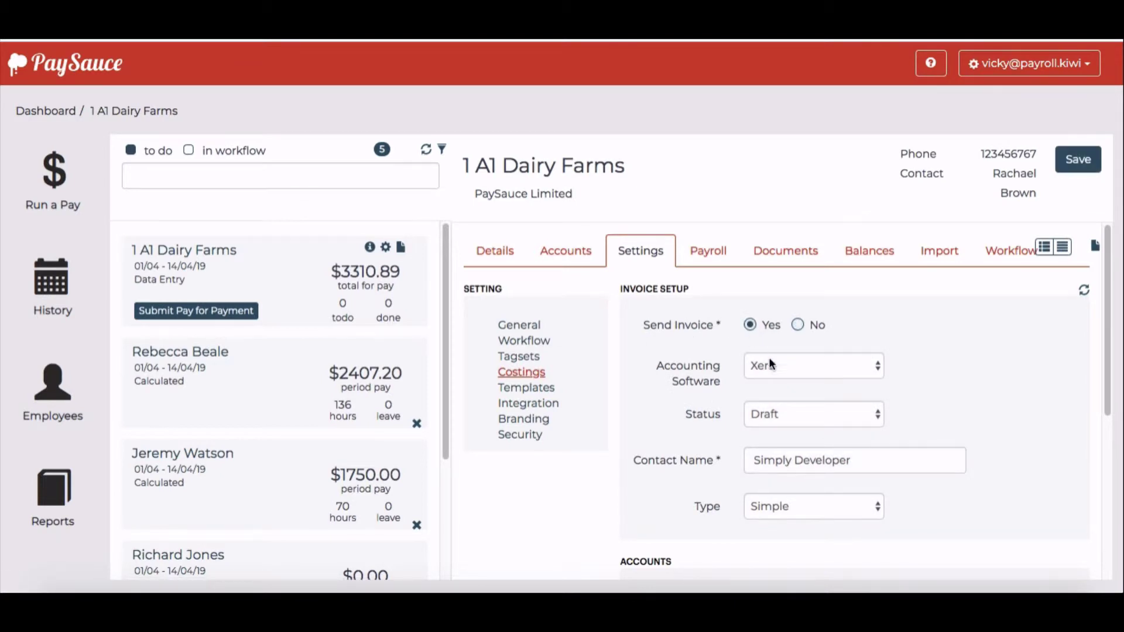
left_click(781, 369)
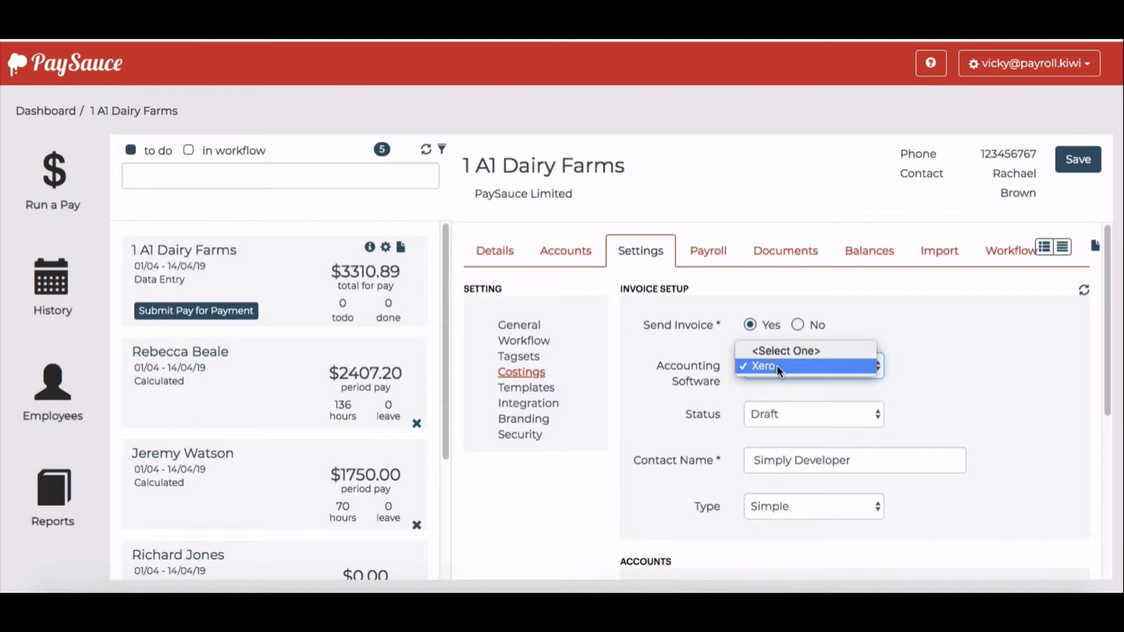
left_click(777, 365)
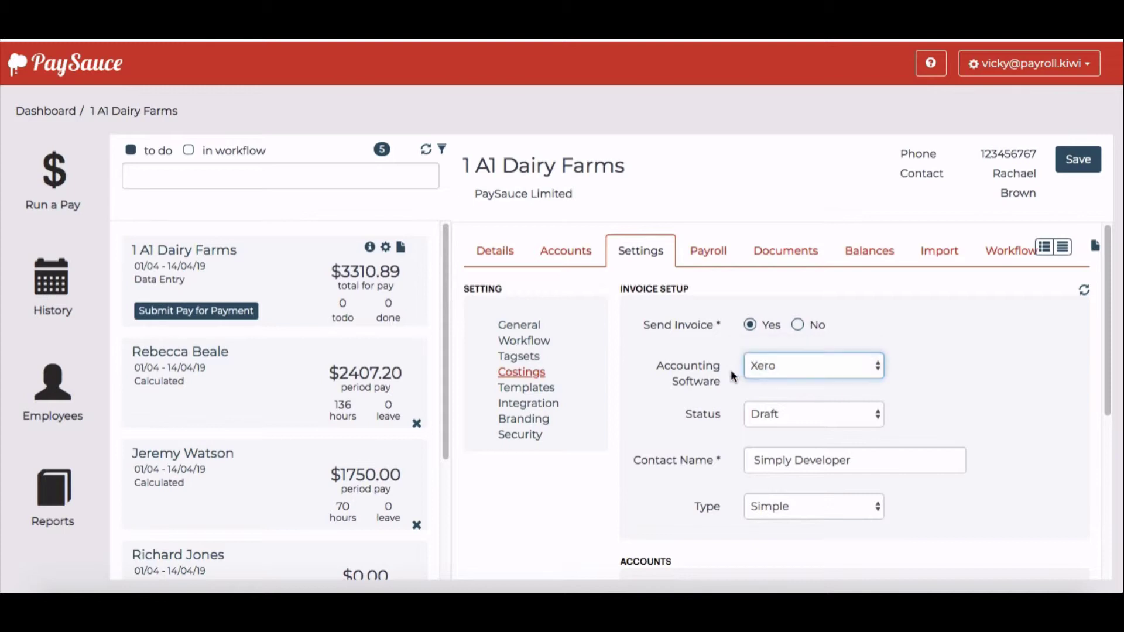
left_click(782, 412)
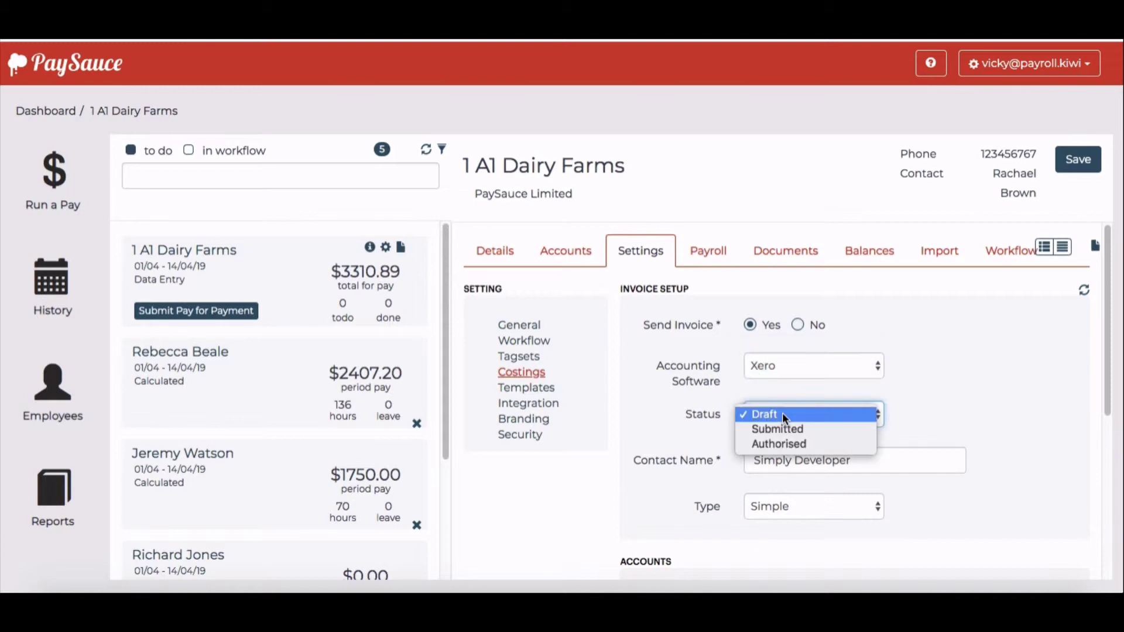
left_click(783, 413)
scroll(989, 471, "down", 3)
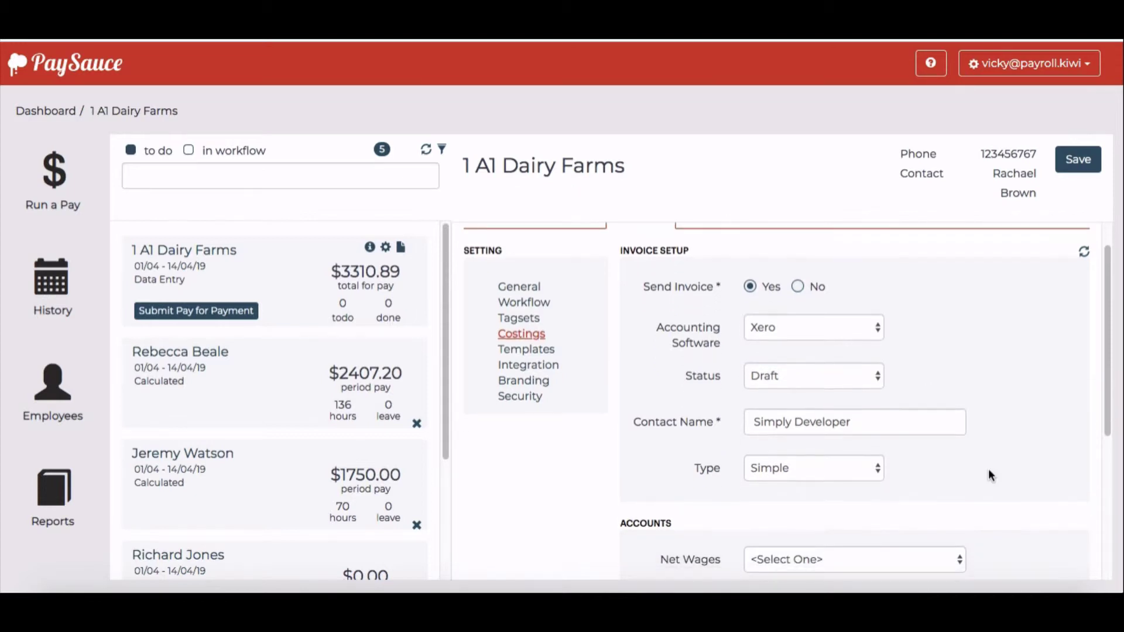
scroll(989, 474, "down", 3)
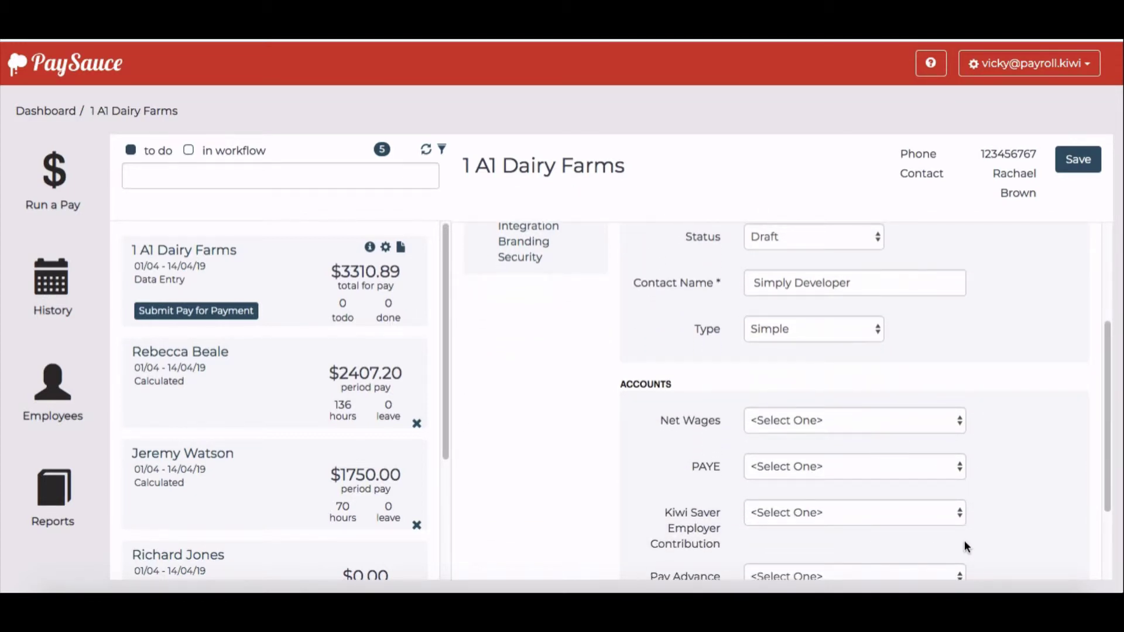
scroll(964, 544, "up", 5)
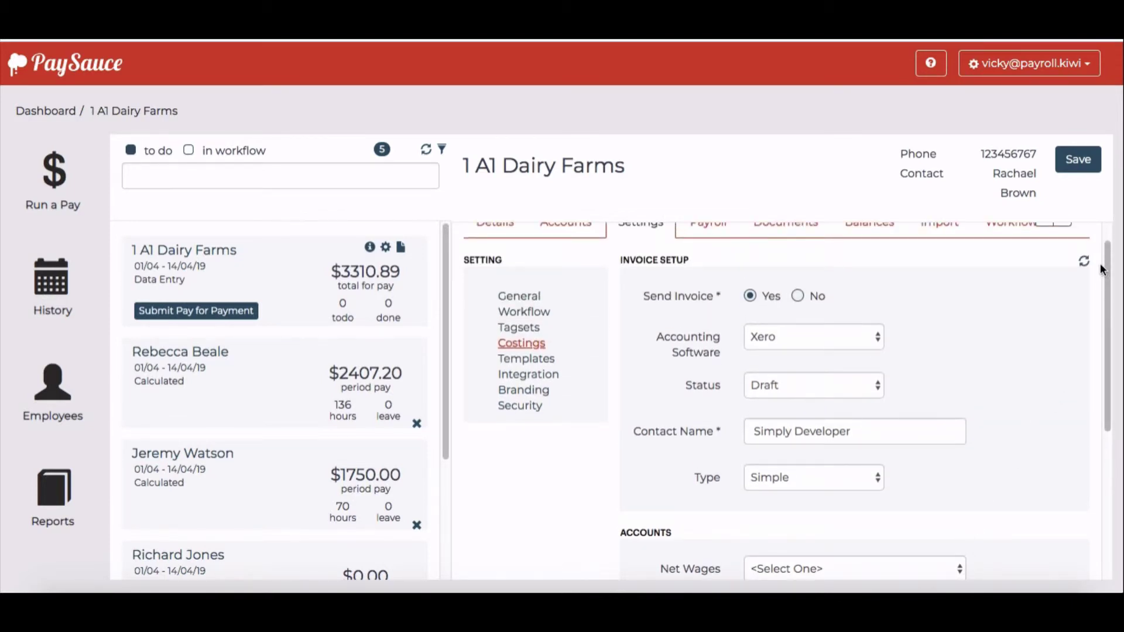
Refresh the invoice setup's accounts and categories from Xero.
left_click(1084, 263)
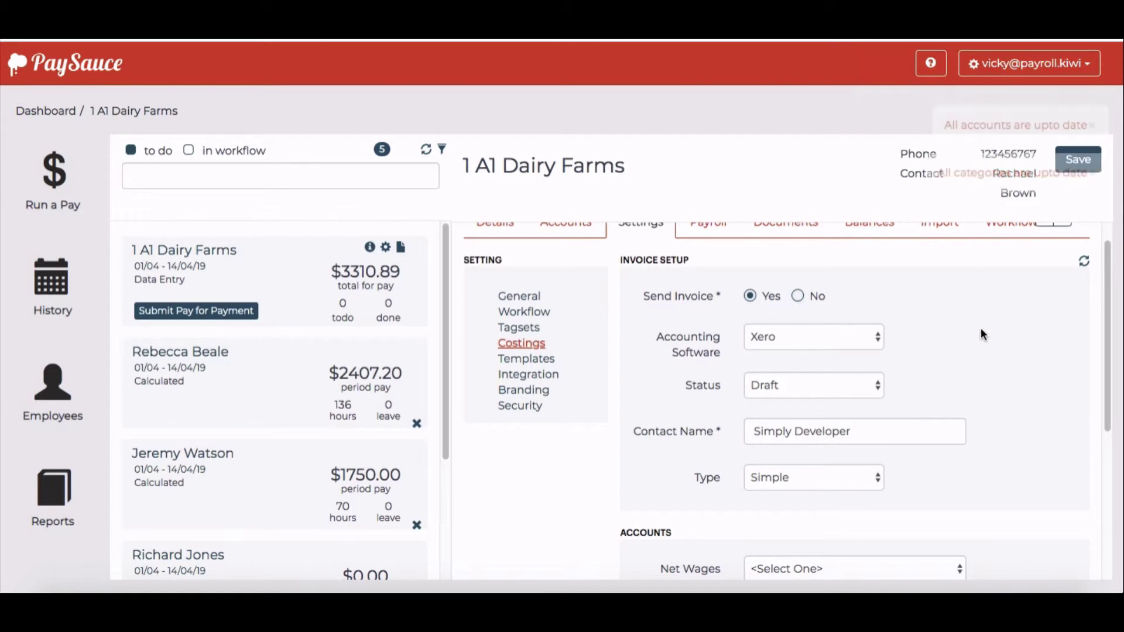
scroll(969, 417, "down", 1)
scroll(969, 417, "down", 2)
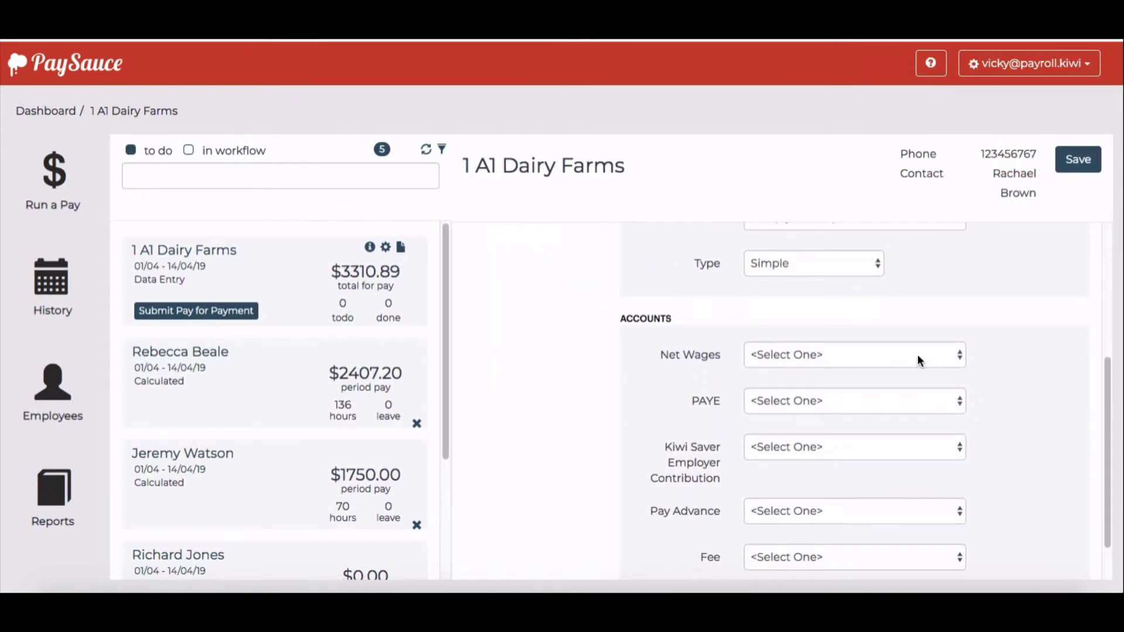
Map Net Wages to Salaries, and PAYE and KiwiSaver to Wages Payable - Payroll.
left_click(919, 355)
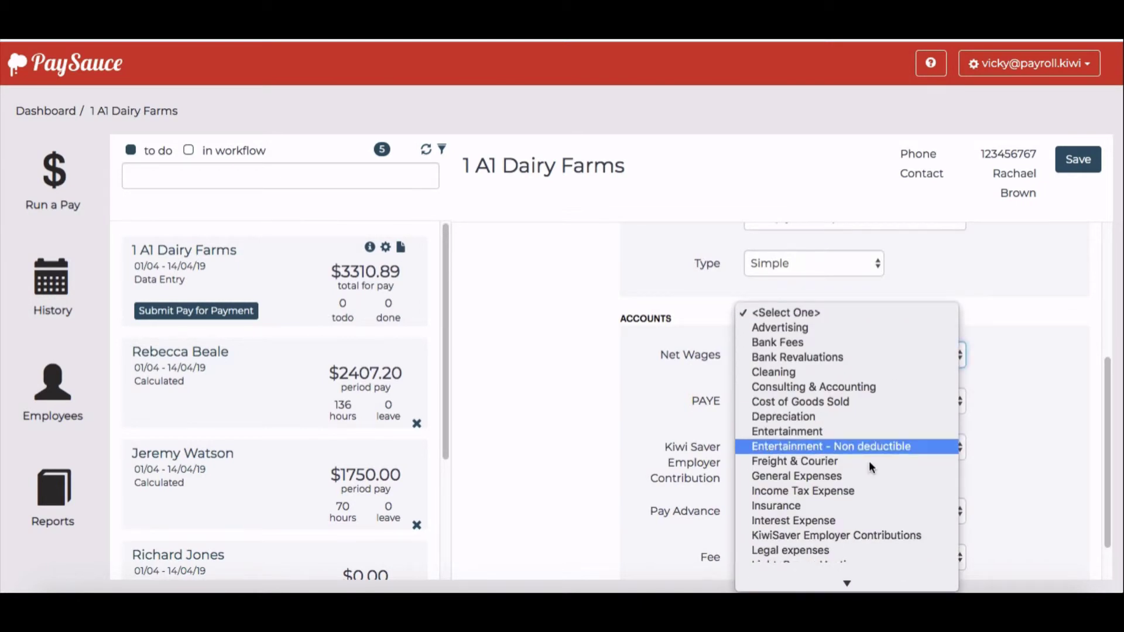
scroll(869, 461, "down", 5)
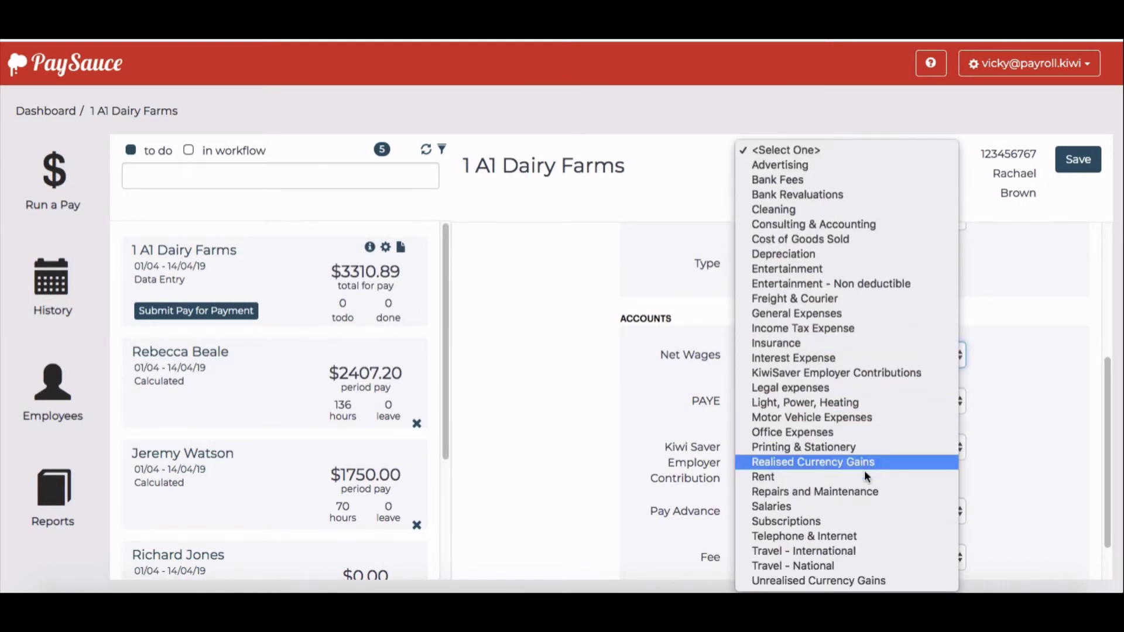
left_click(851, 504)
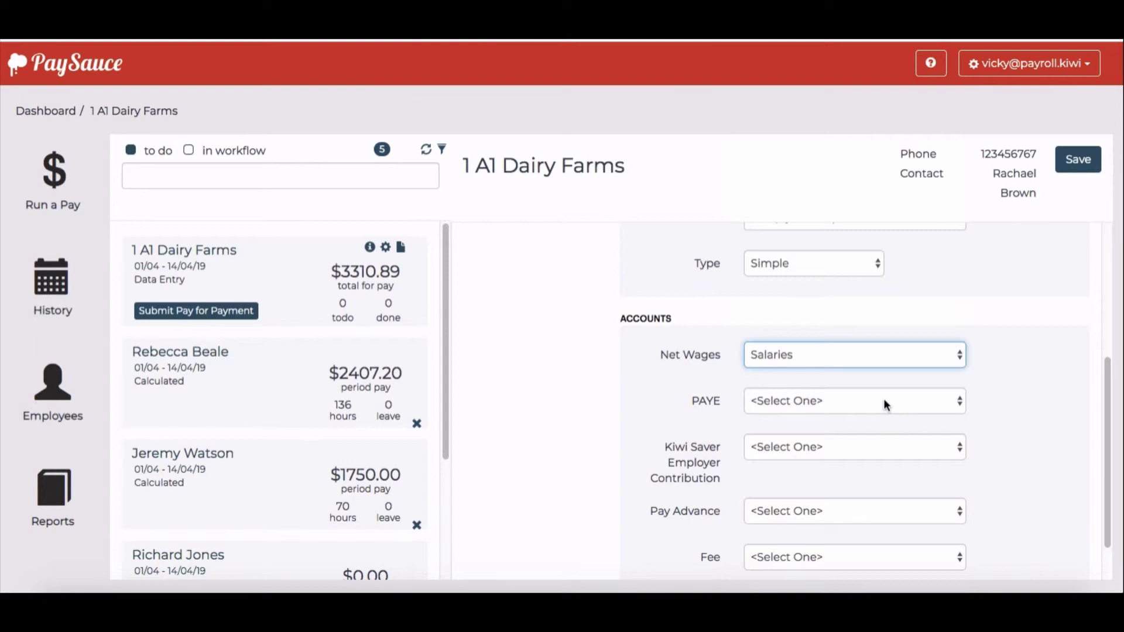
left_click(884, 403)
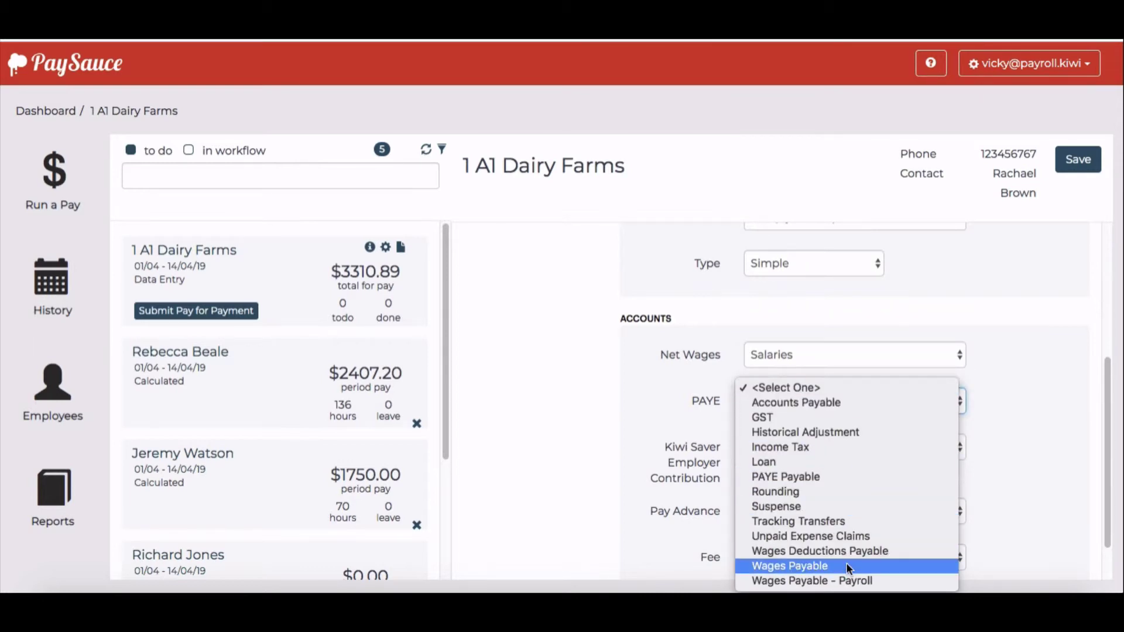
left_click(849, 580)
left_click(866, 448)
left_click(841, 580)
Map Pay Advance to Salaries and the Fee to Subscriptions.
left_click(860, 508)
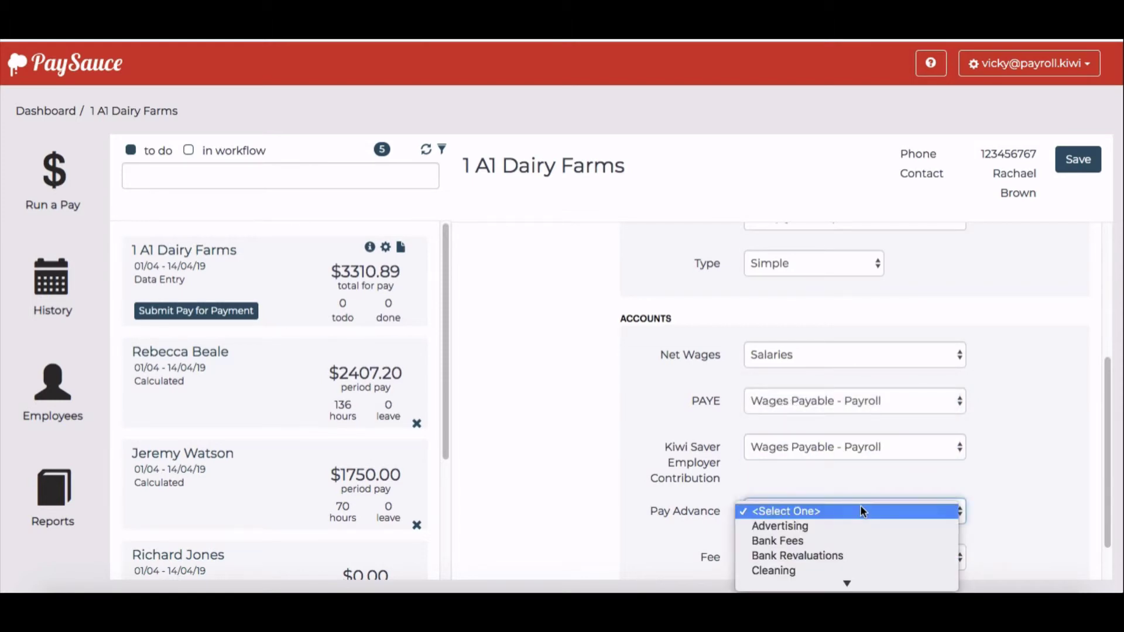
scroll(858, 524, "down", 2)
scroll(849, 549, "down", 2)
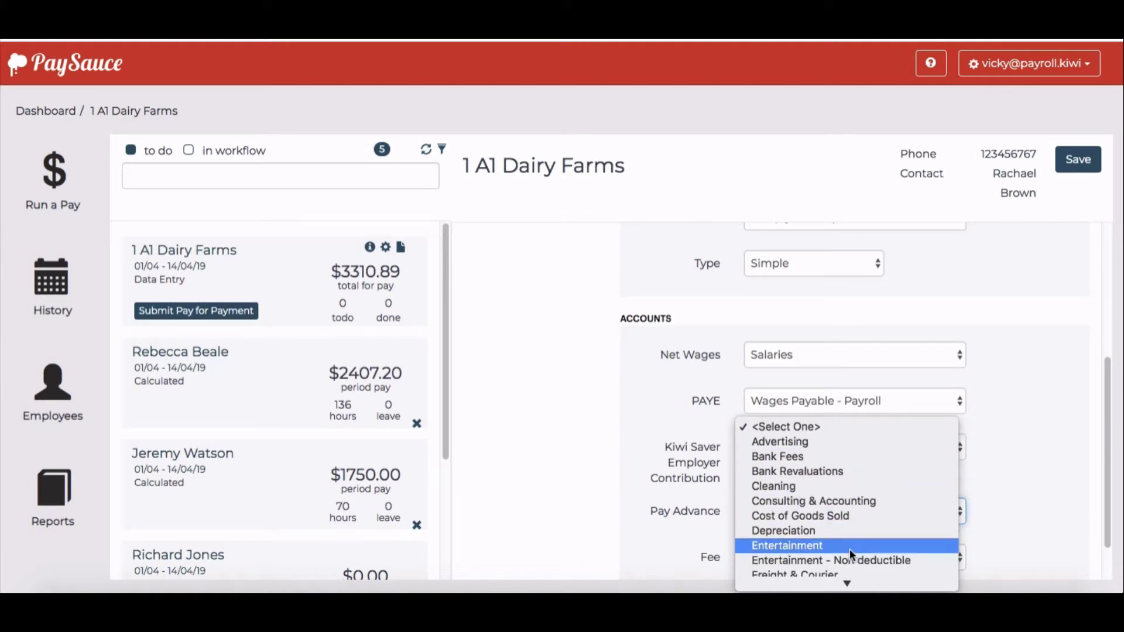
scroll(849, 549, "down", 3)
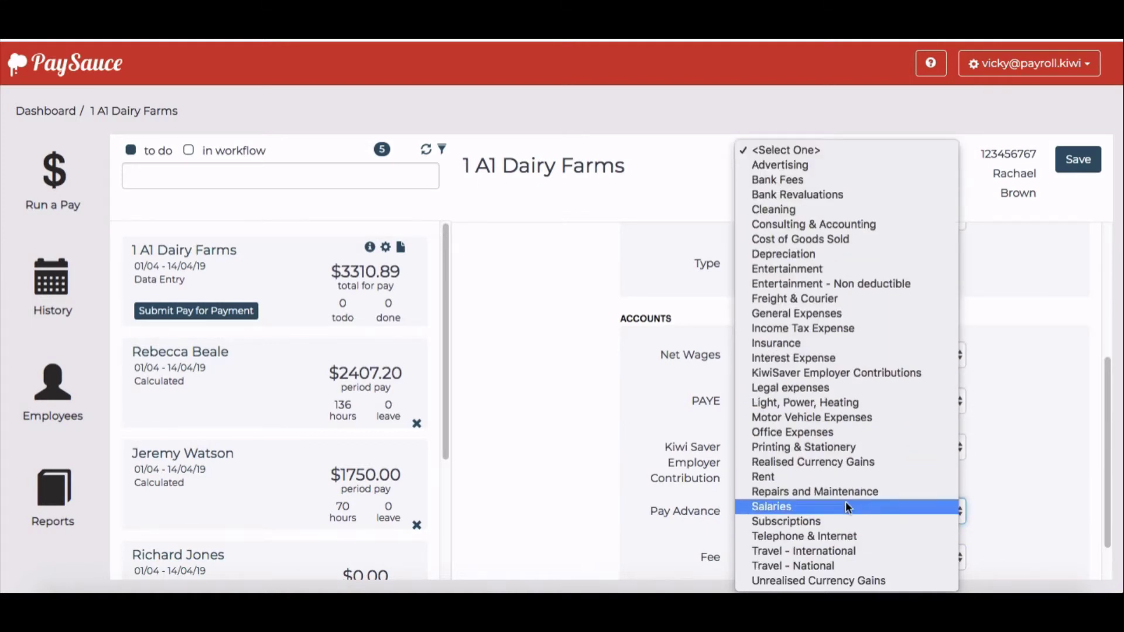
left_click(846, 505)
left_click(855, 554)
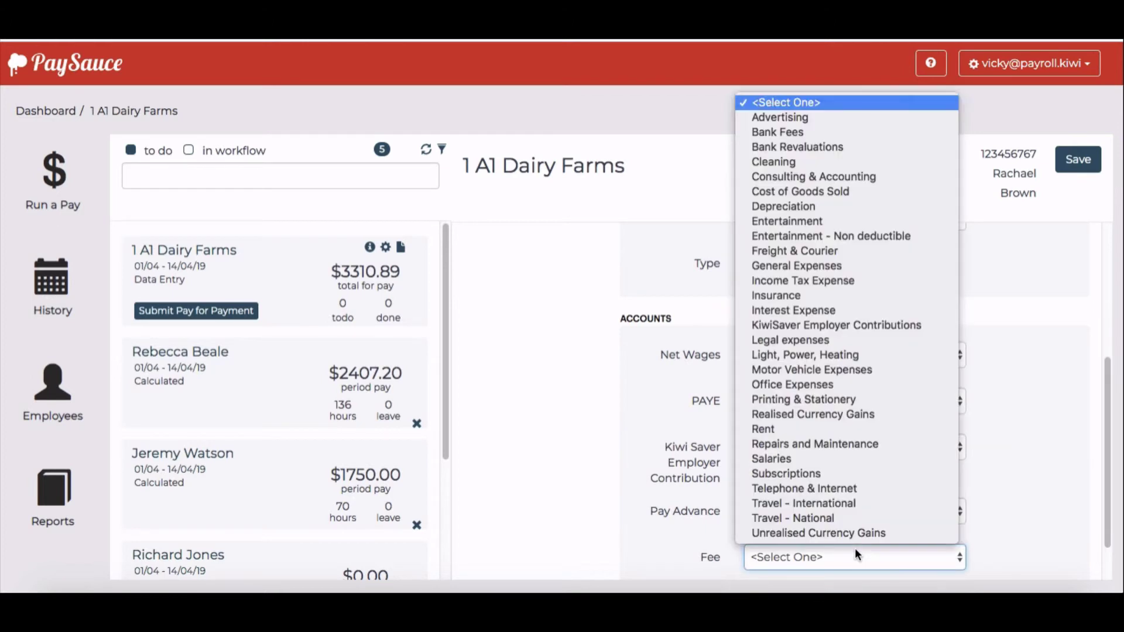
left_click(851, 473)
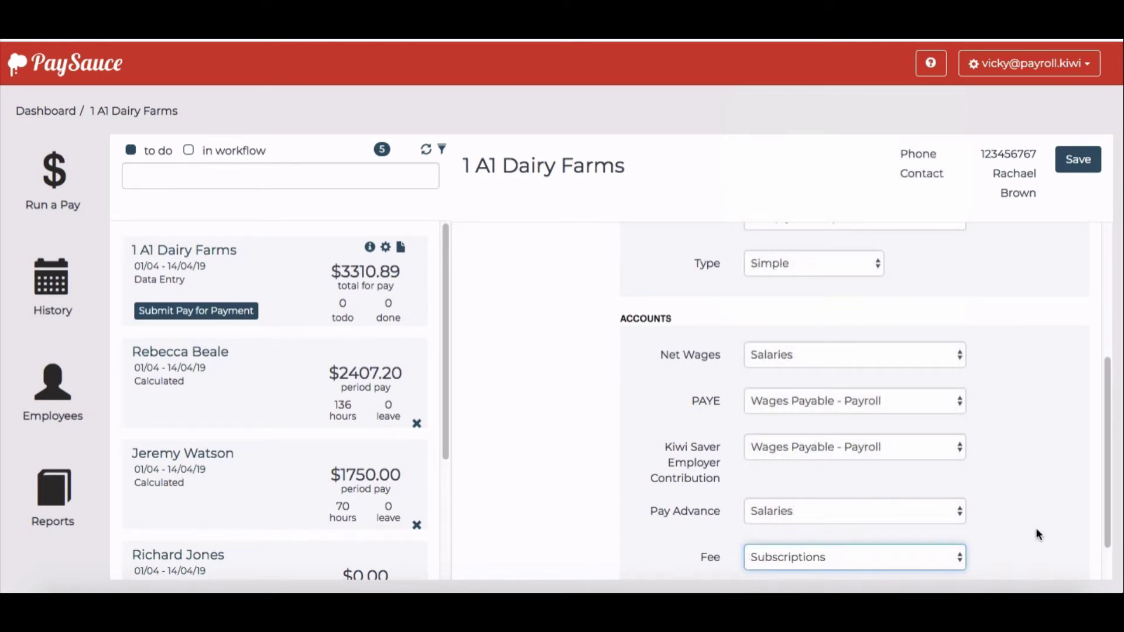
scroll(1035, 528, "down", 1)
scroll(1035, 528, "up", 2)
scroll(1035, 528, "up", 3)
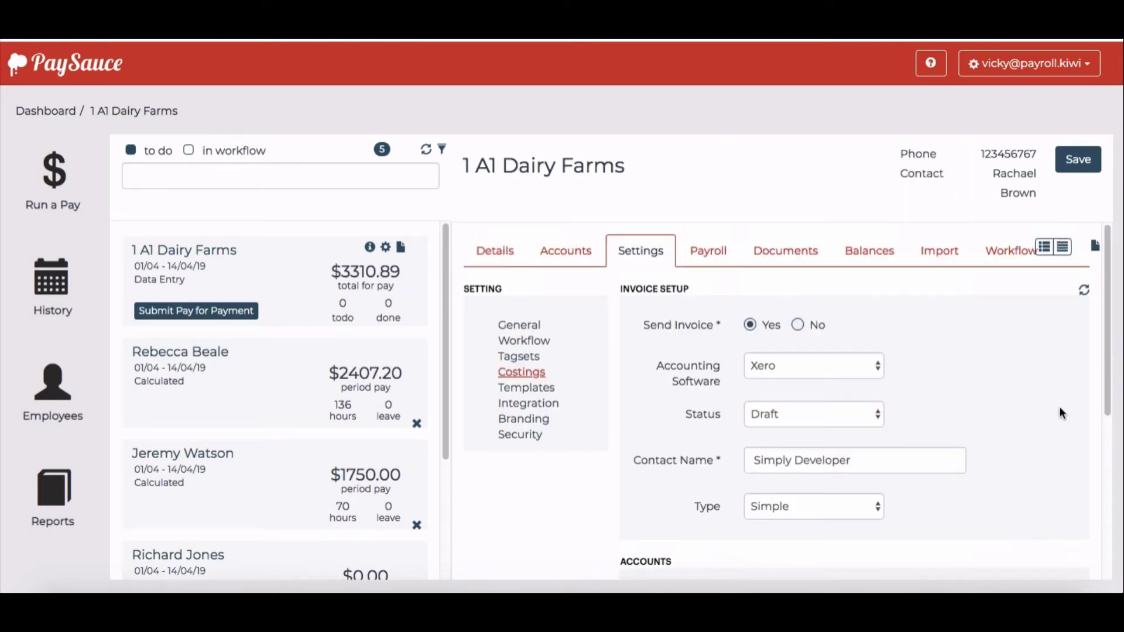
Save 1 A1 Dairy Farms' Draft invoice setup and Xero account mappings.
left_click(1079, 164)
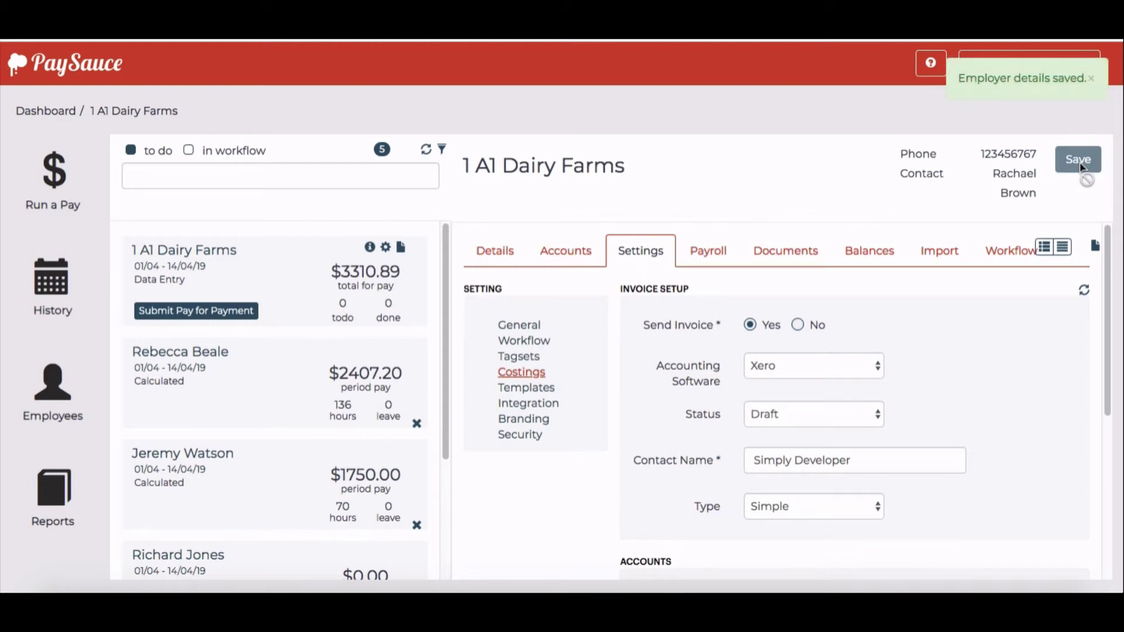
scroll(1031, 343, "down", 3)
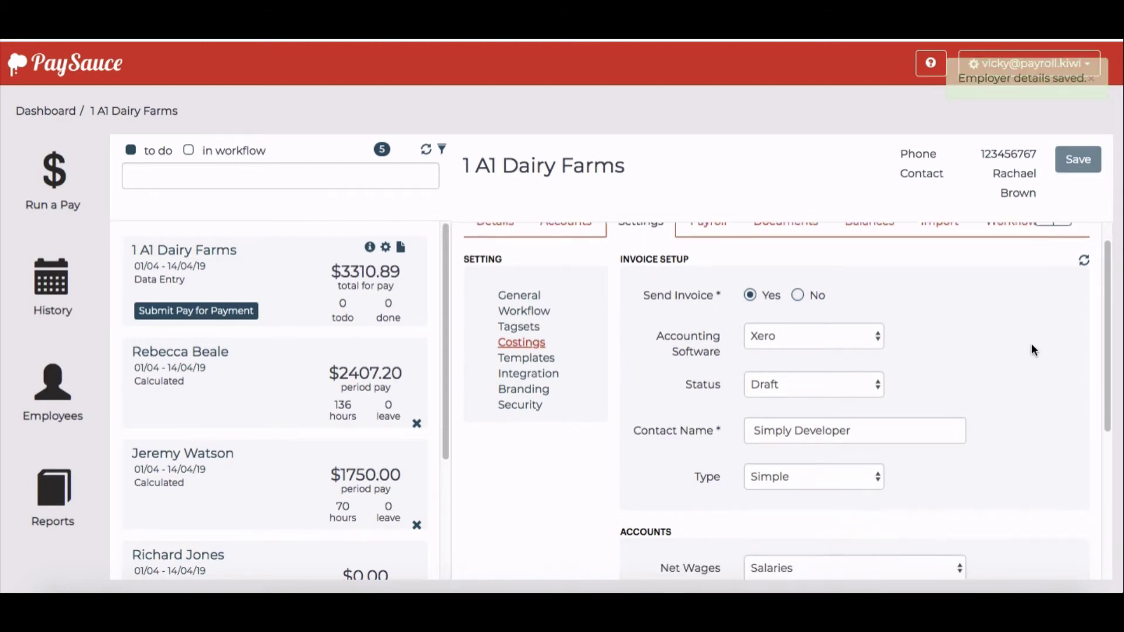
scroll(981, 457, "up", 3)
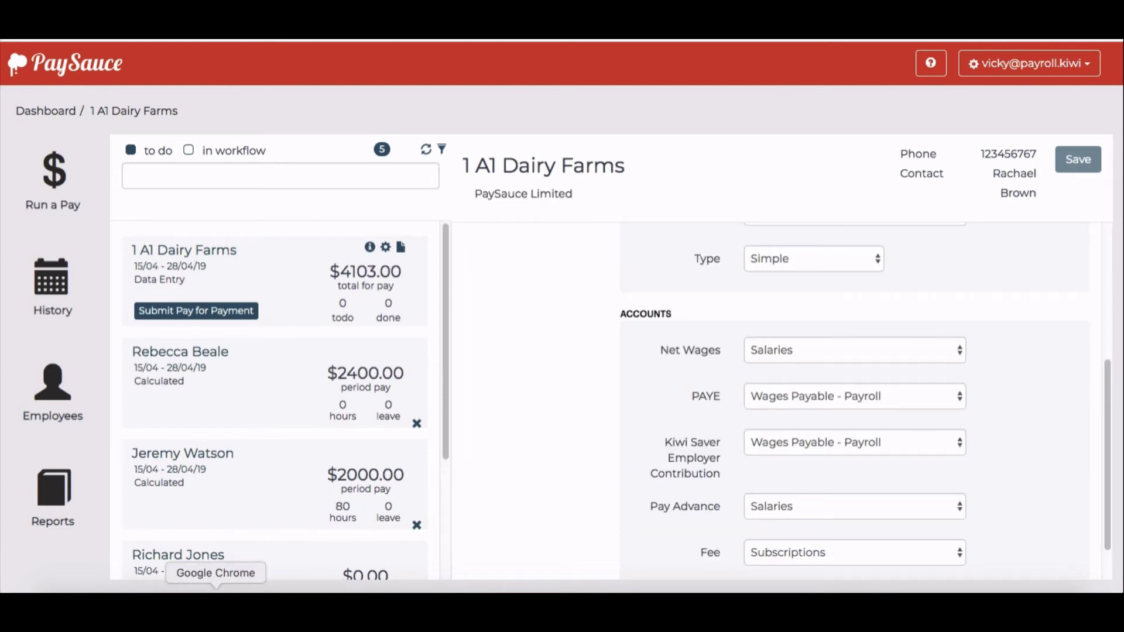
Show the current pay run's Xero costings totalling 5,314.27 on its Costing tab.
left_click(55, 170)
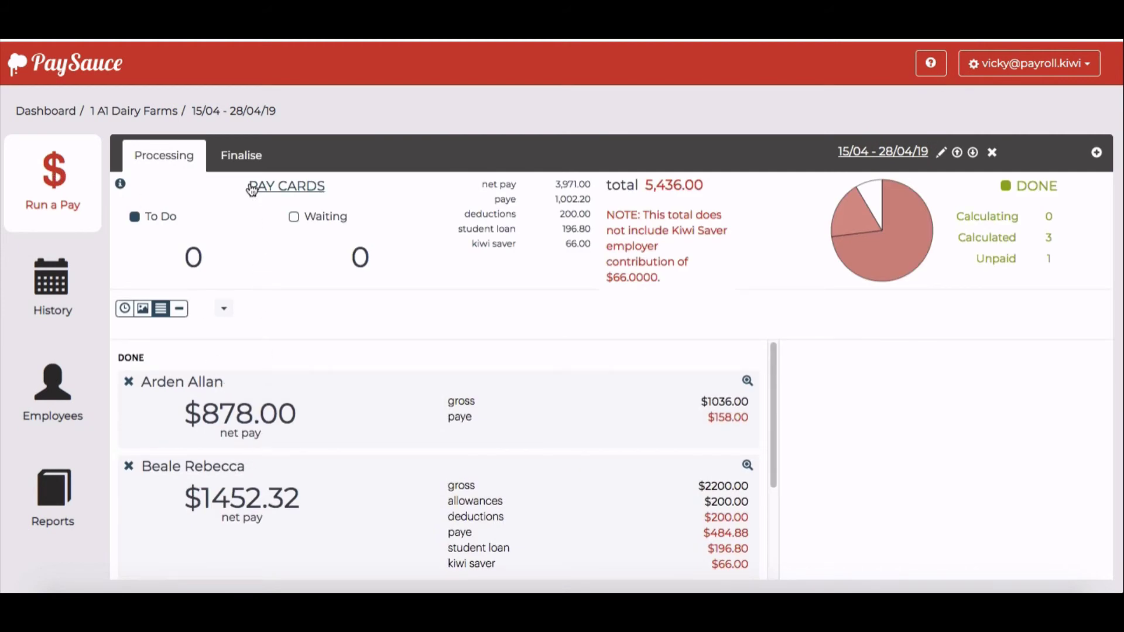
left_click(247, 159)
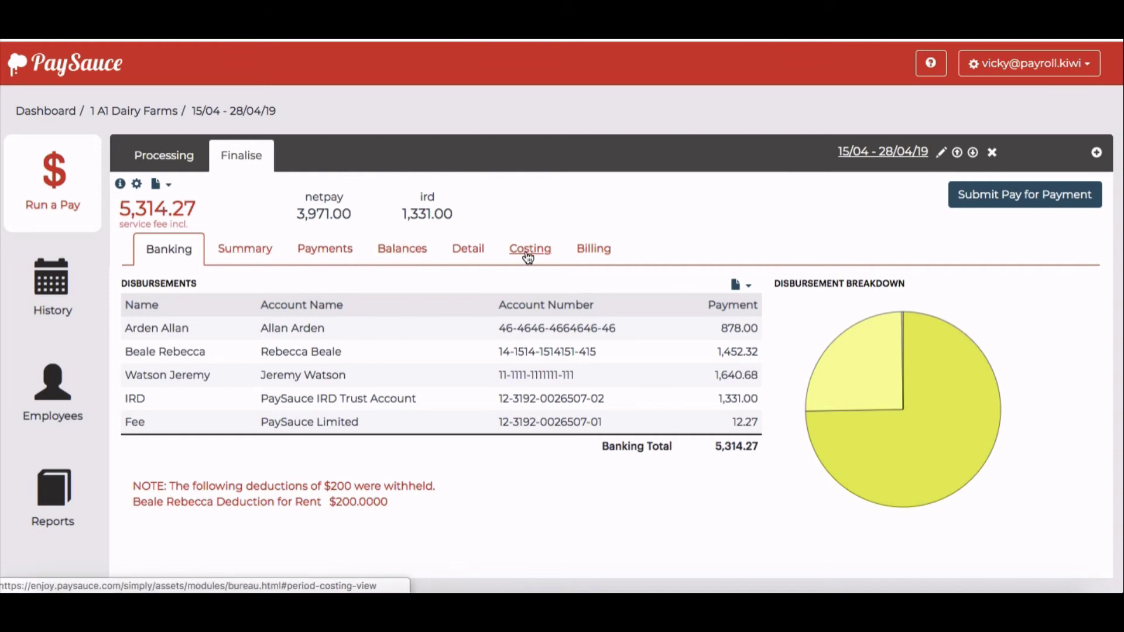
left_click(528, 254)
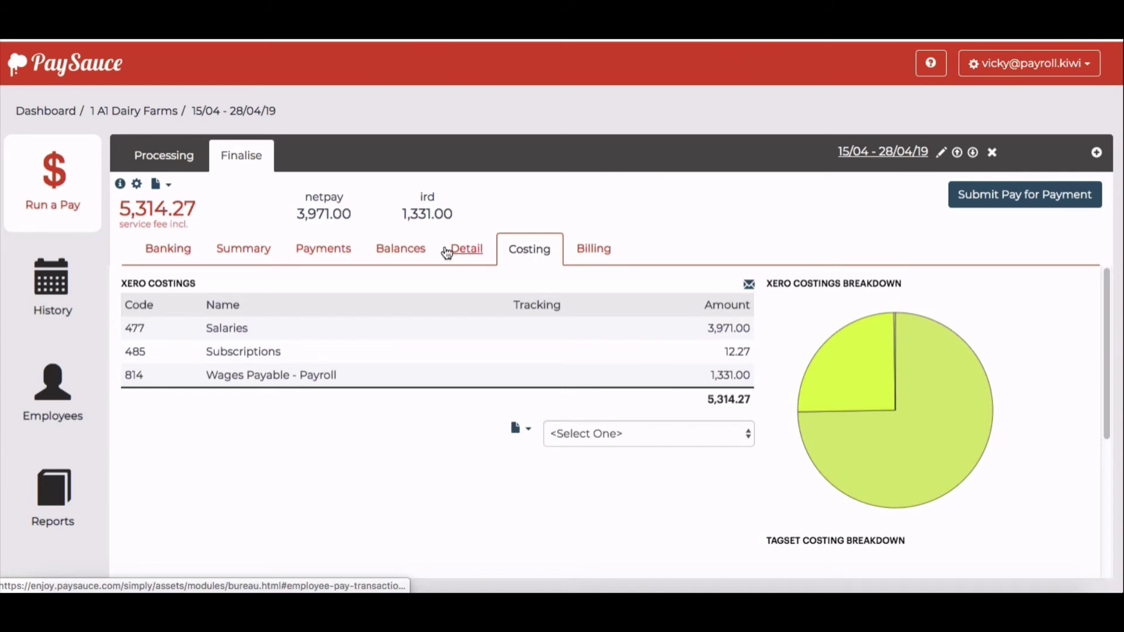